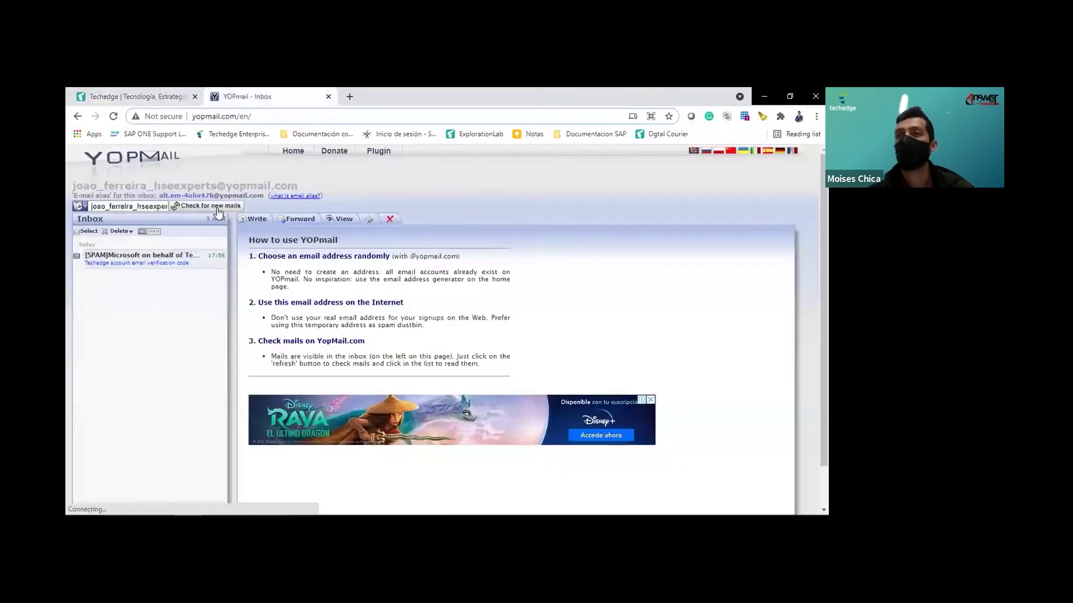
- Enter the e-mailed verification code in the Techedge sign-up form and verify it
left_click(112, 95)
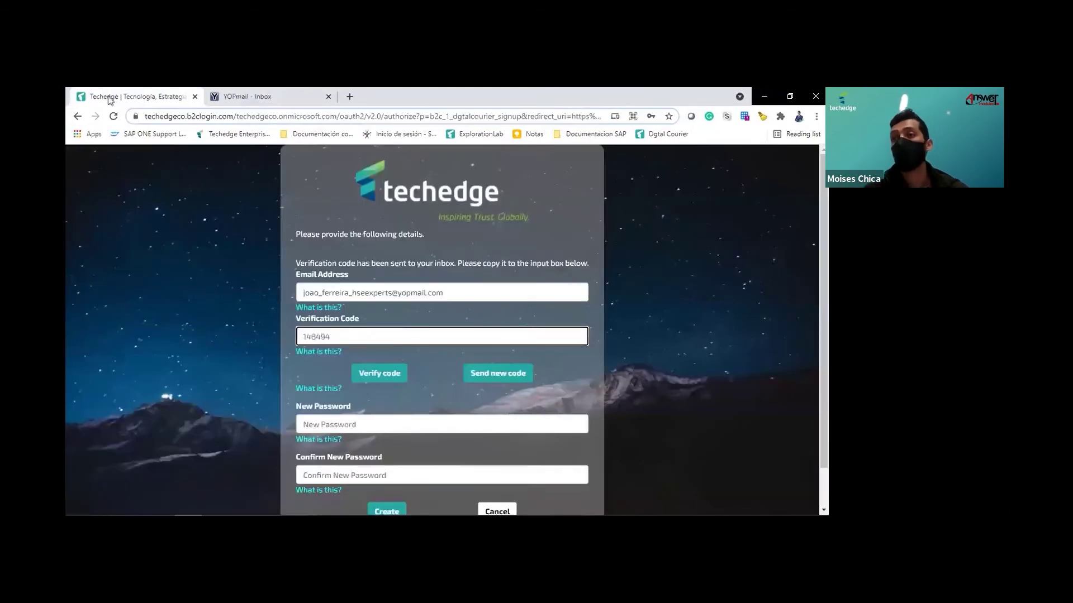
left_click(379, 373)
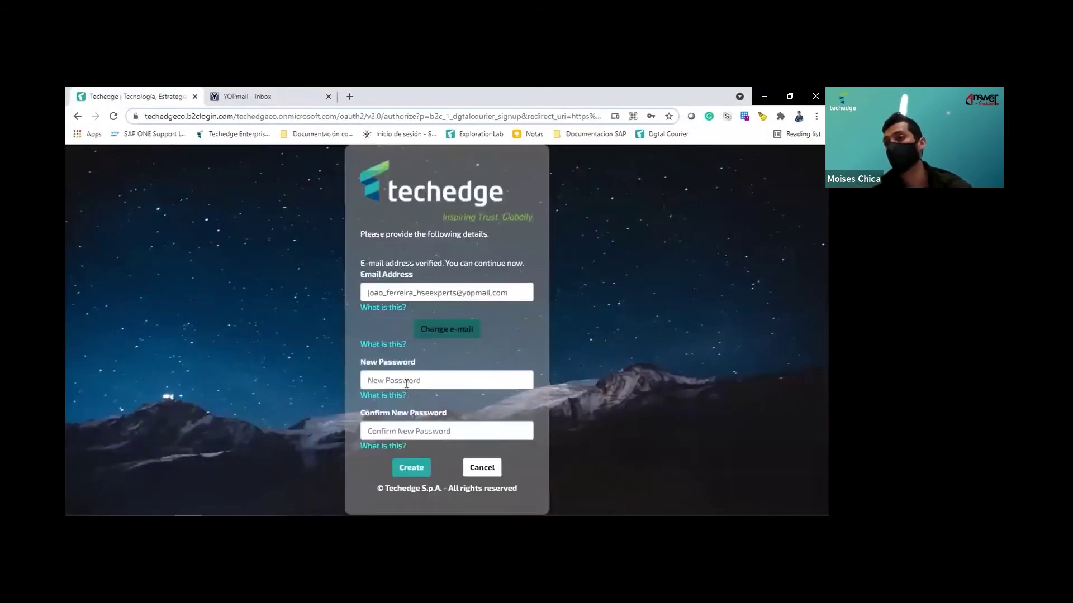
- Set and confirm the new account password, create the account, and decline saving the password
left_click(404, 381)
type("••••••••")
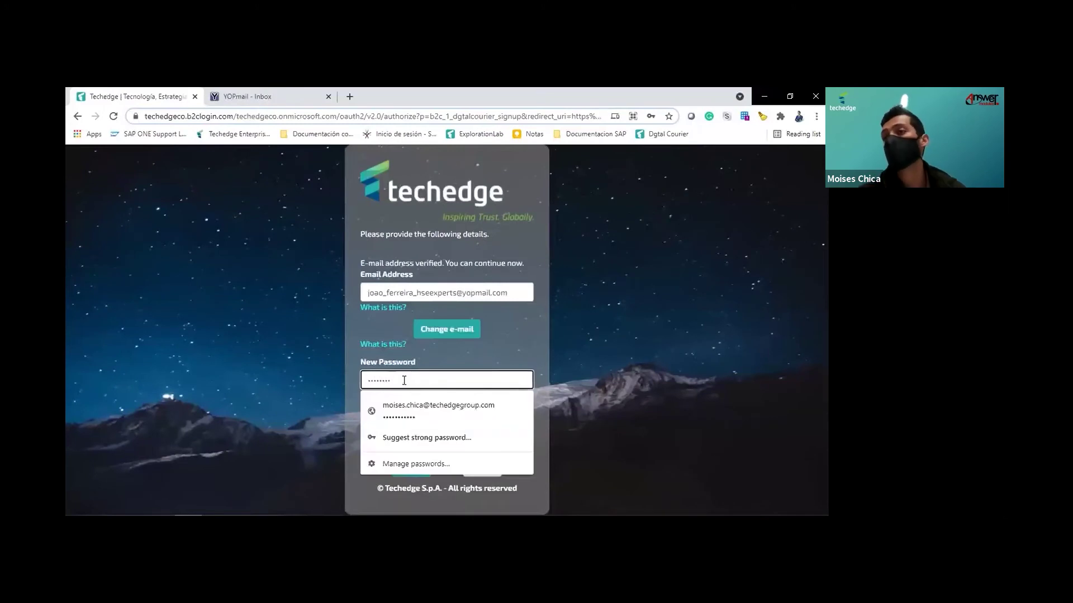
key("Tab")
type("•")
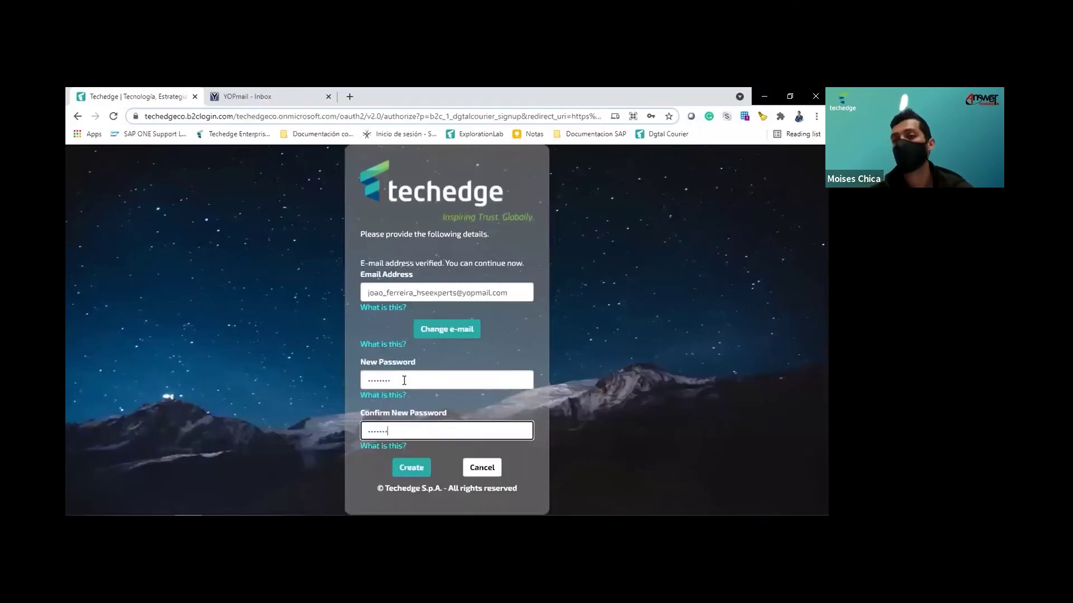
type("•••••••")
left_click(411, 468)
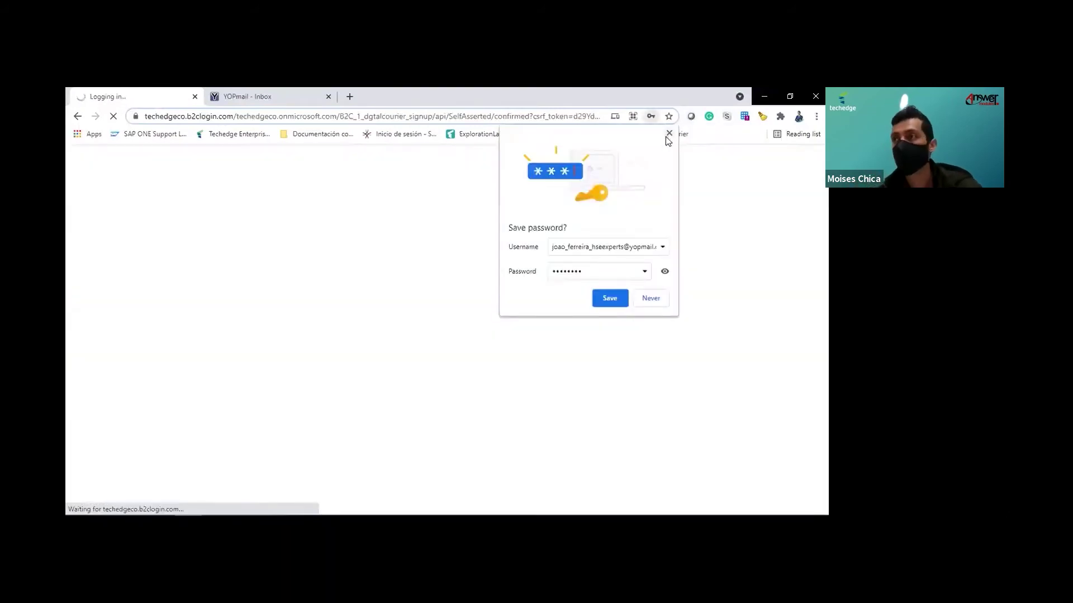
left_click(668, 137)
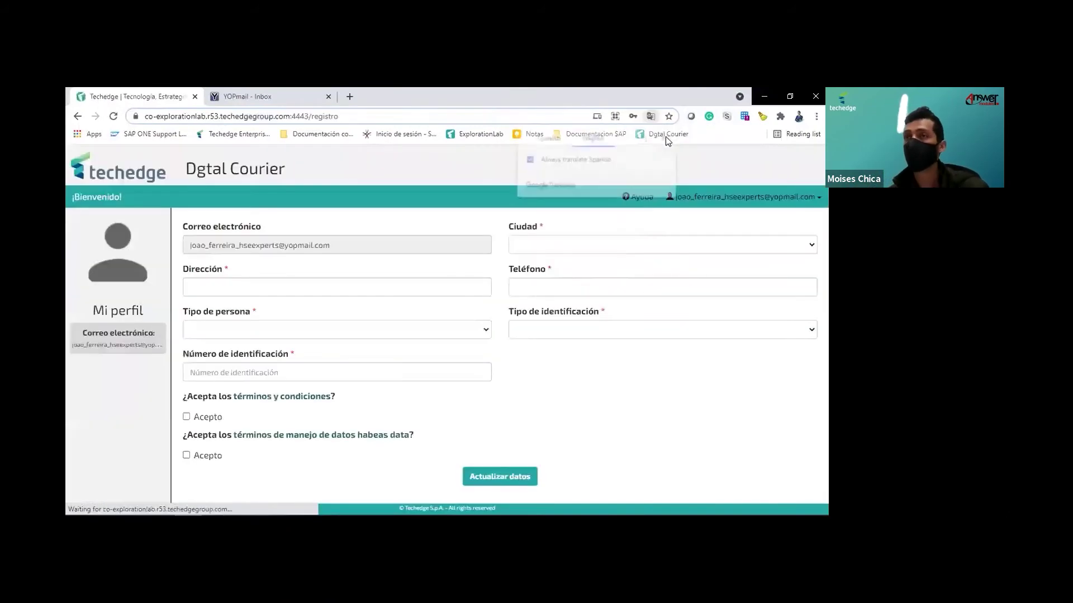
- Set the profile city to Lyon and fill in the street address and phone number
left_click(527, 246)
type("lyo")
left_click(557, 287)
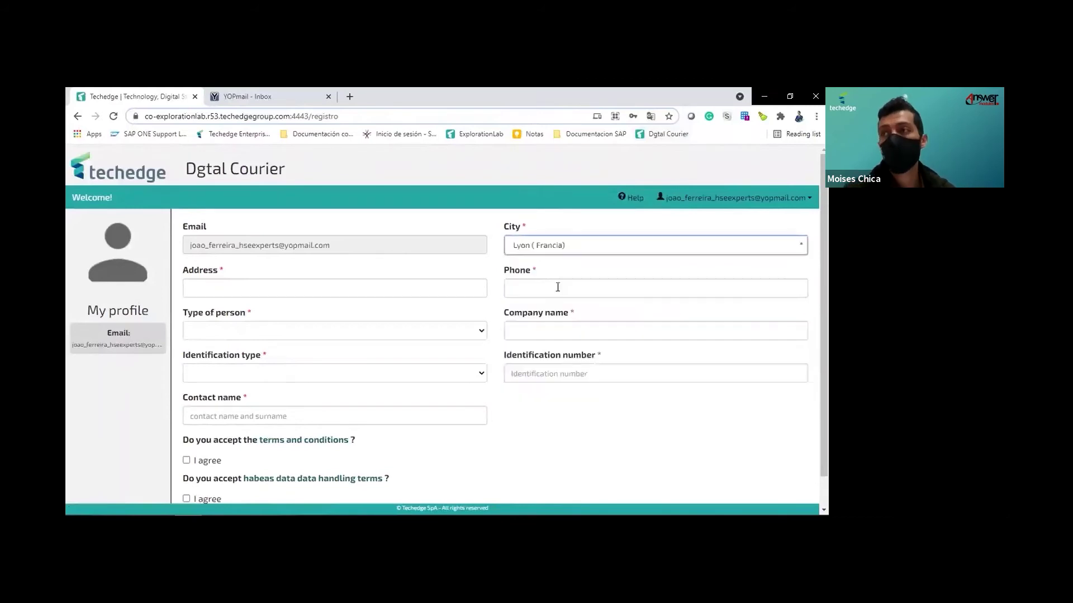
left_click(410, 288)
type("Rue 123")
key("Tab")
type("0")
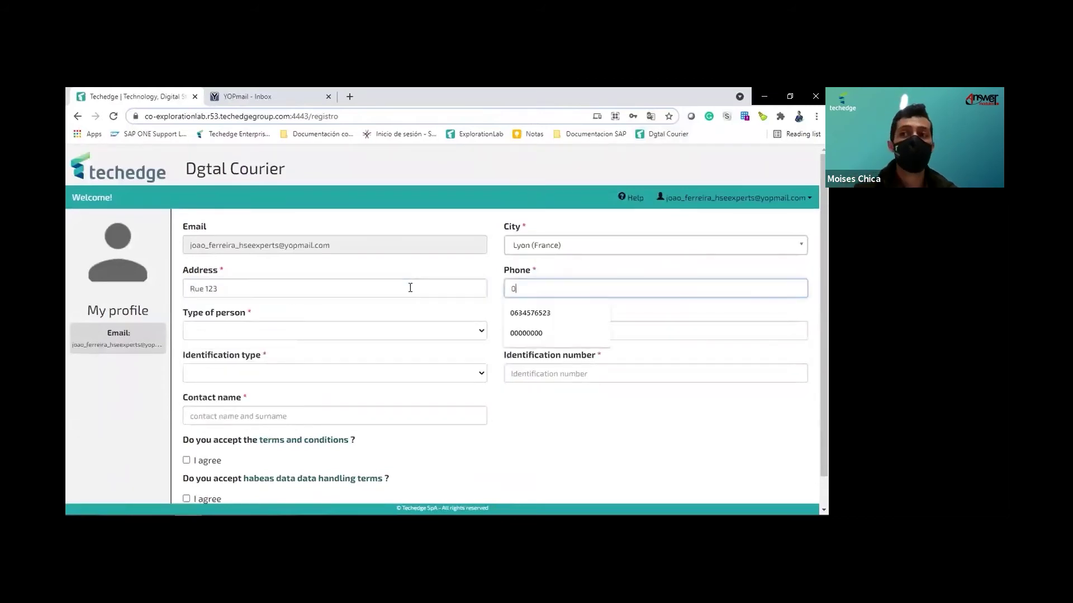
type("87654427")
- Register as a Legal person for Hse Experts INC with NIT identification, ID number and contact name
left_click(419, 324)
left_click(414, 355)
left_click(520, 334)
type("HSE")
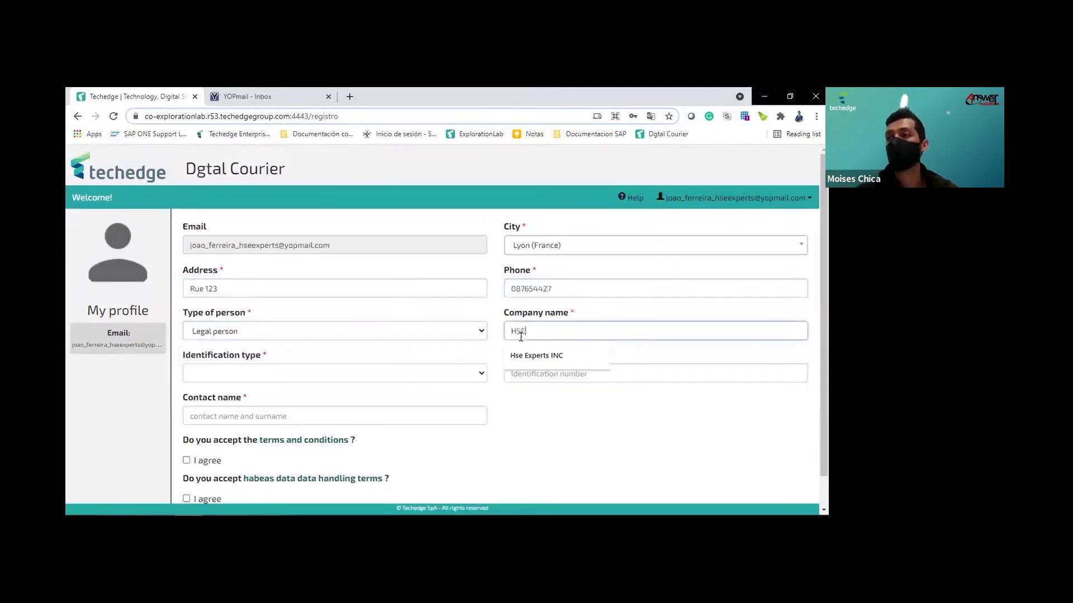
left_click(534, 356)
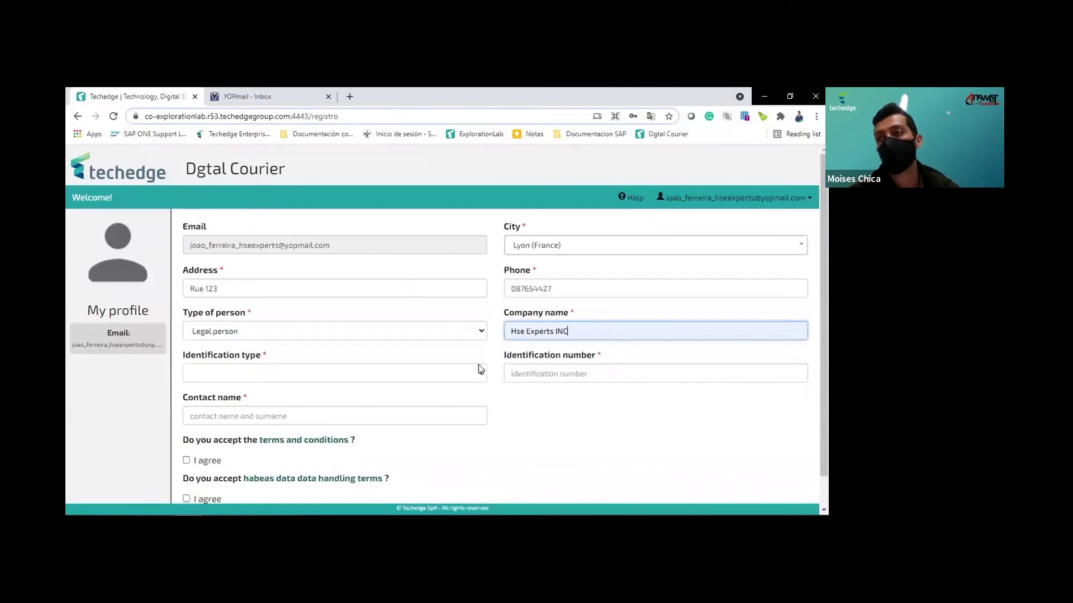
left_click(479, 369)
left_click(469, 394)
left_click(543, 375)
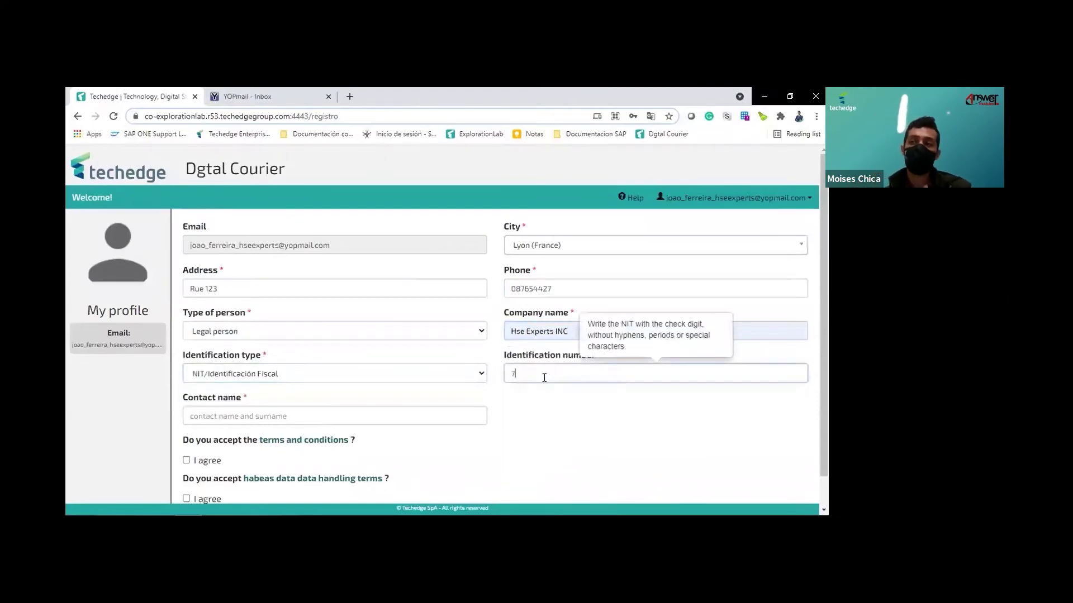
left_click(455, 416)
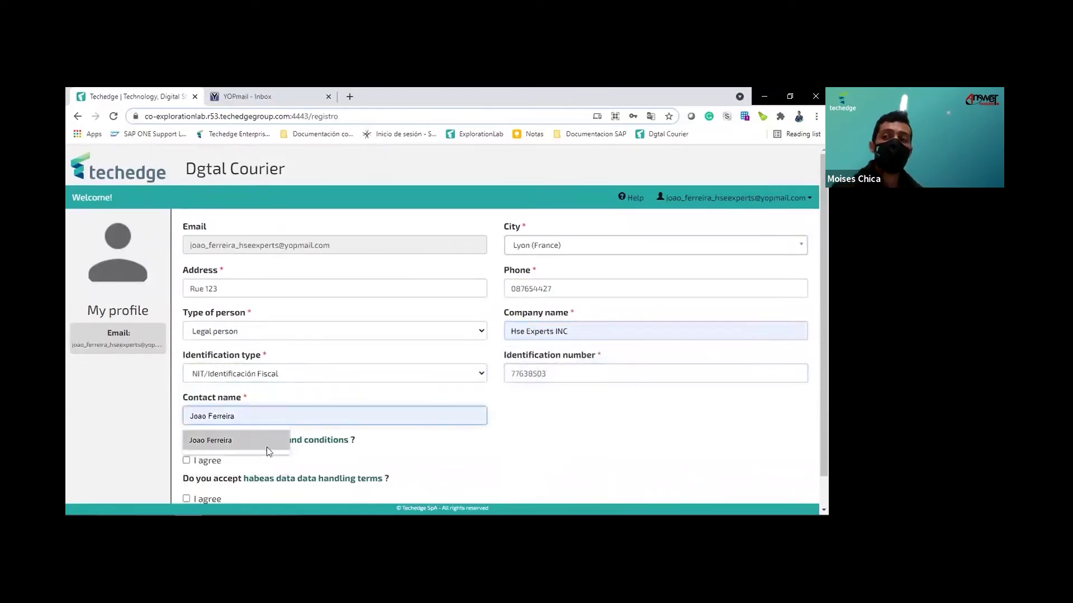
left_click(268, 450)
- Accept the terms and conditions and habeas data terms, save the profile, and return to the tray
left_click(294, 444)
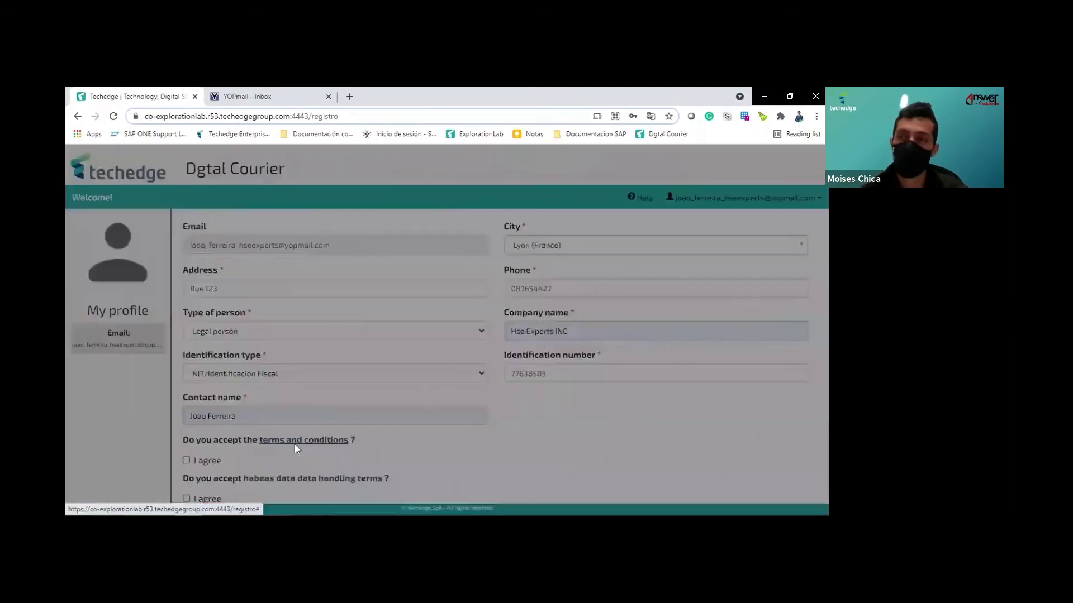
left_click(446, 415)
left_click(186, 461)
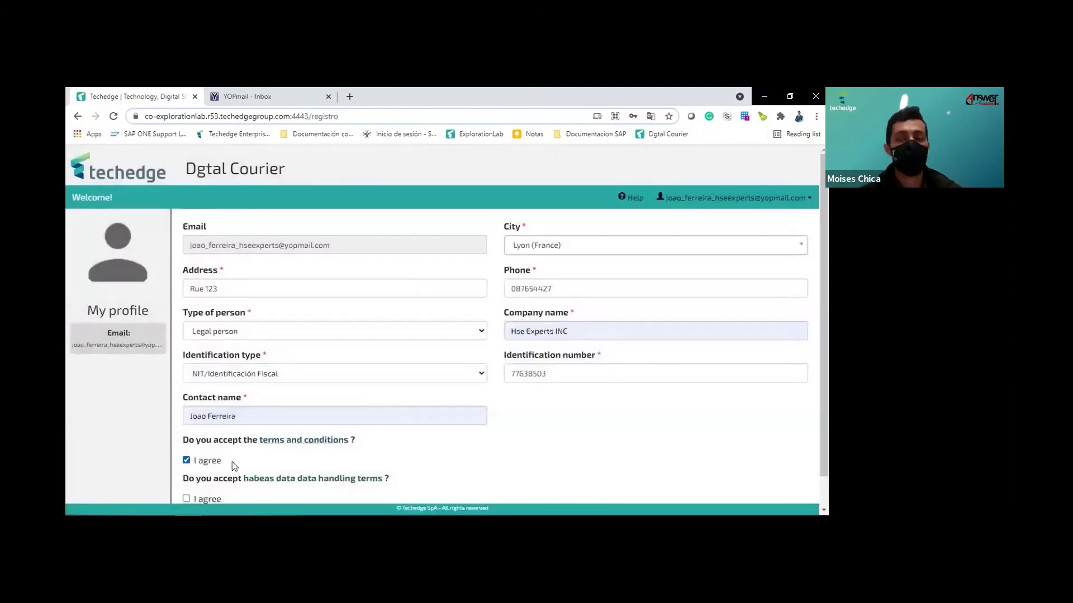
left_click(373, 481)
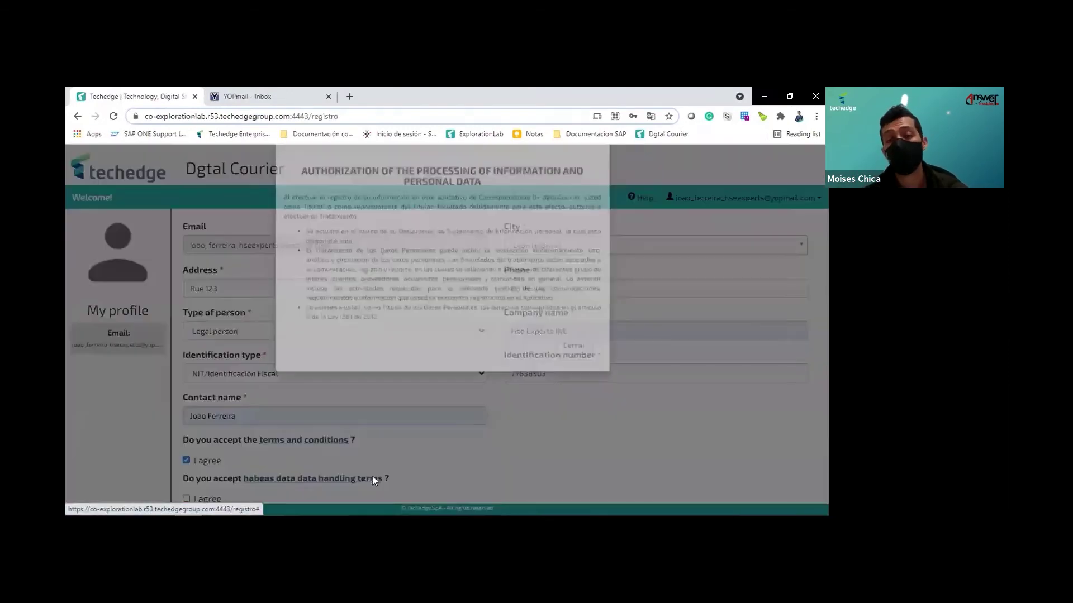
left_click(500, 457)
left_click(187, 499)
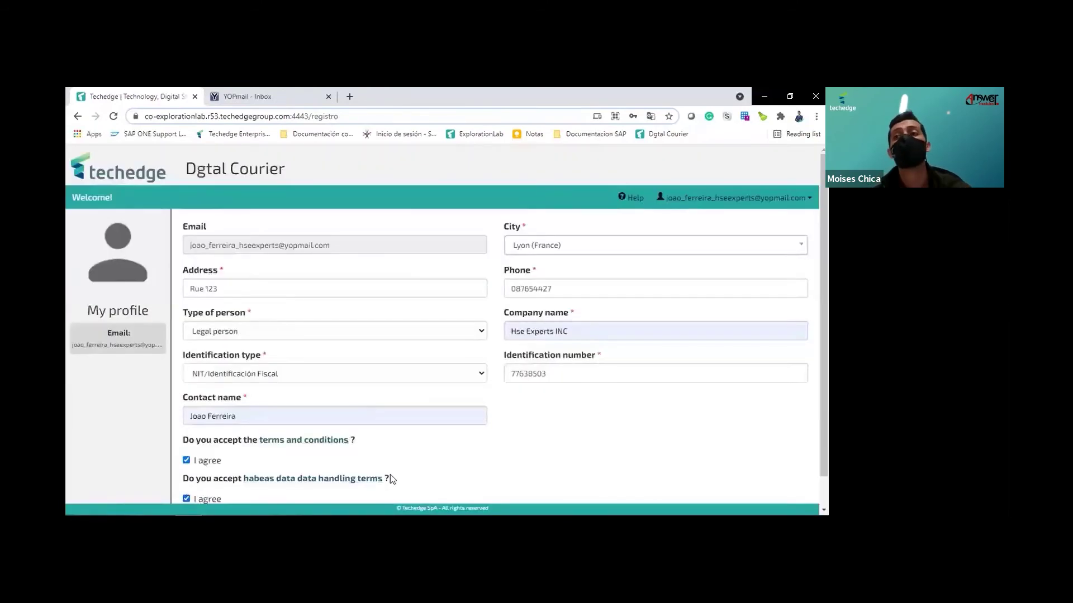
scroll(388, 479, "down", 1)
left_click(518, 494)
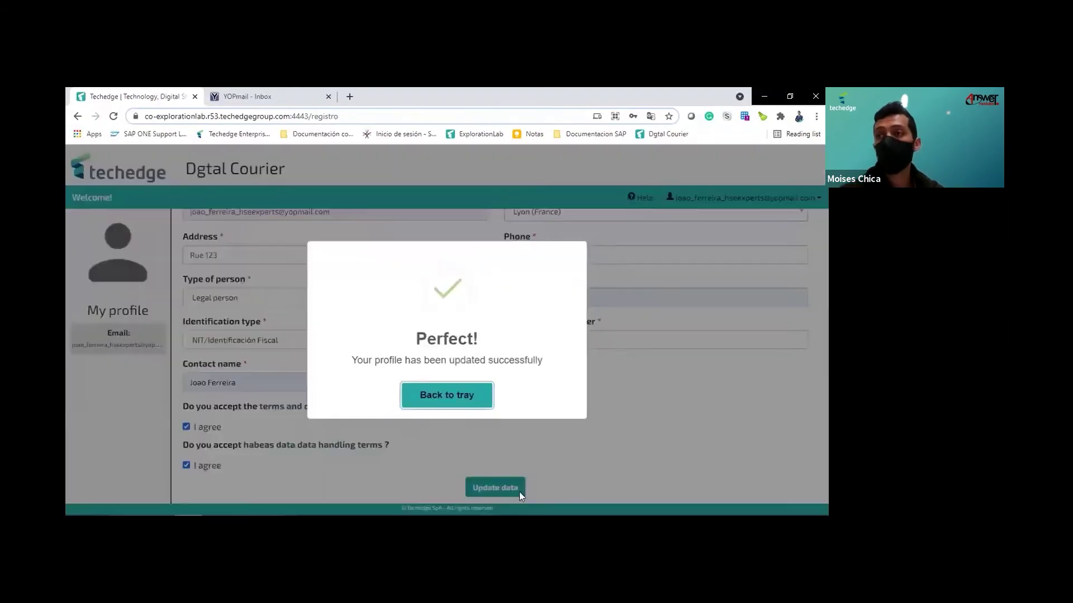
left_click(451, 396)
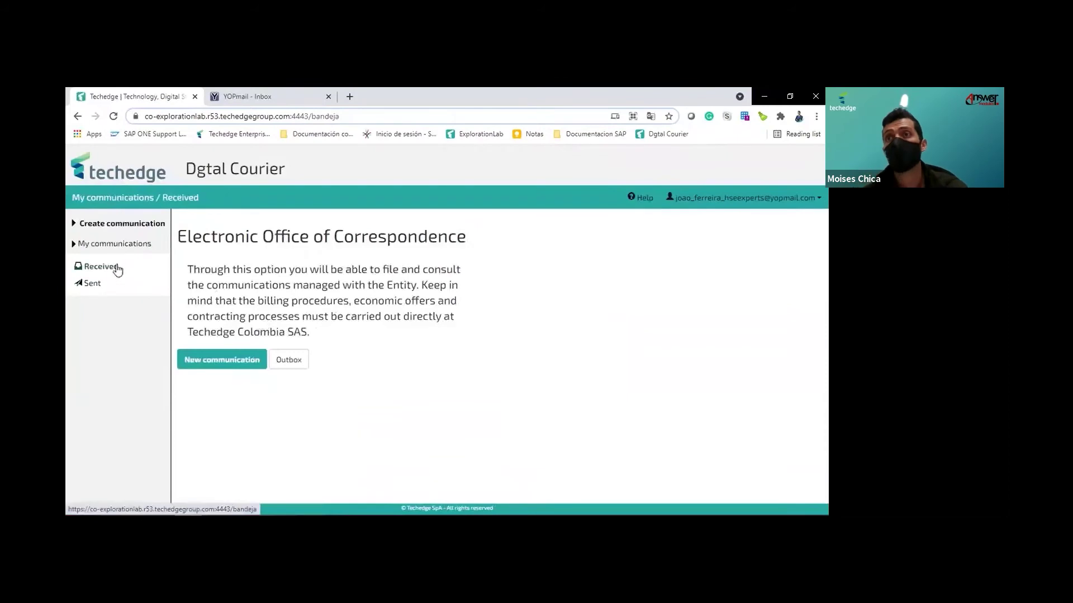
- Start a new external communication to Lyon with the recipient's name and e-mail address
left_click(104, 267)
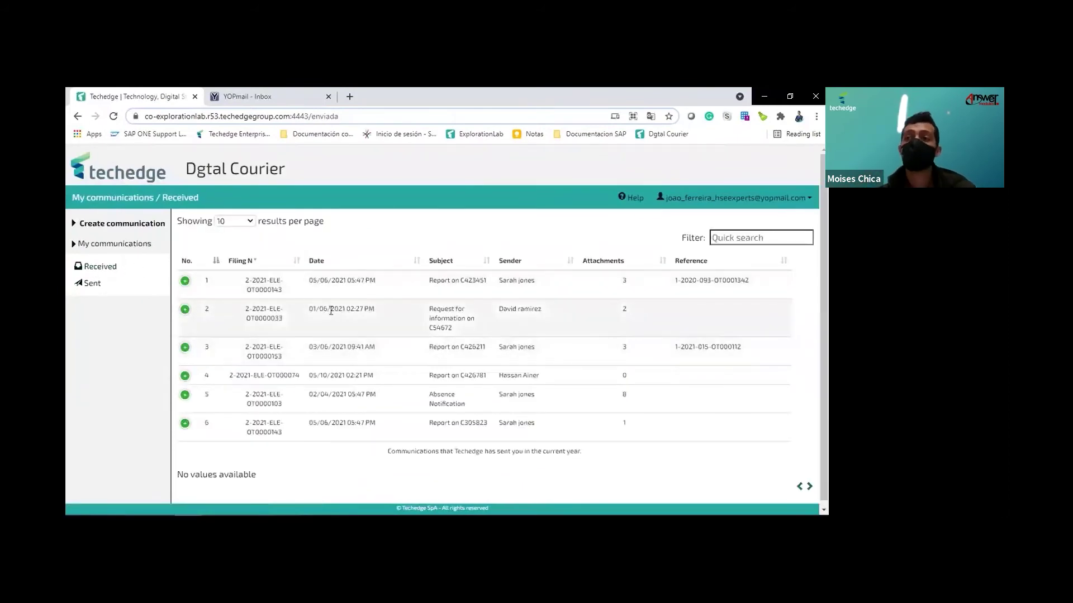
left_click(101, 226)
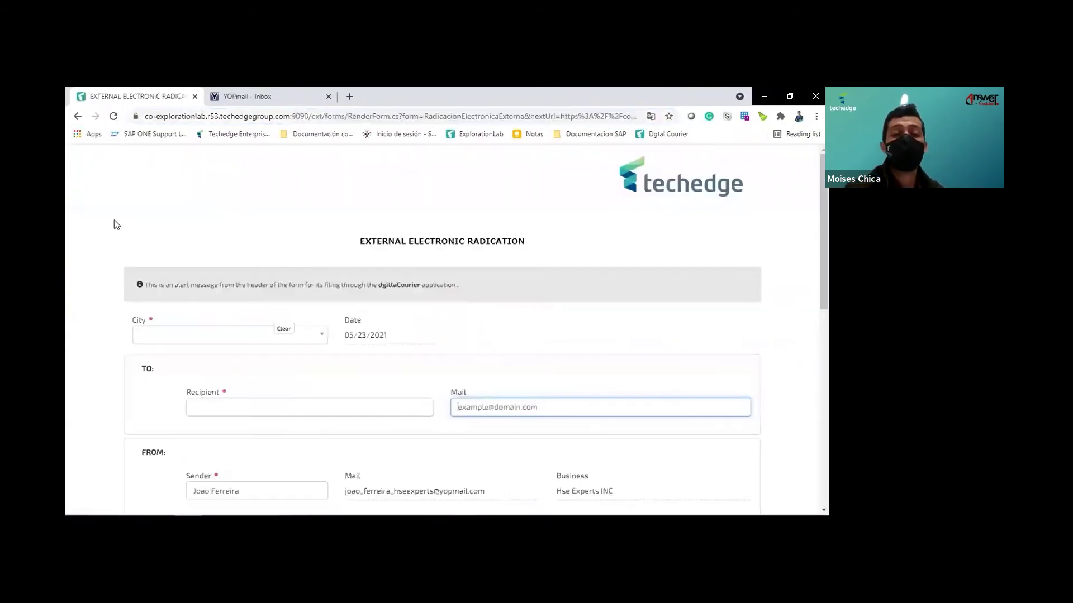
left_click(193, 342)
type("lyo")
key("Return")
left_click(246, 402)
left_click(479, 408)
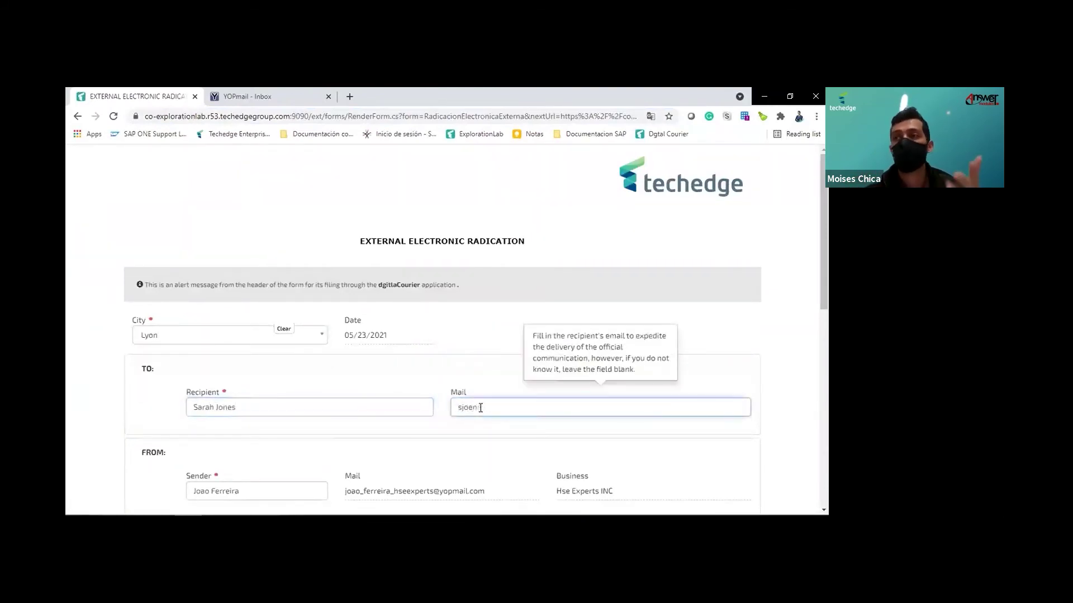
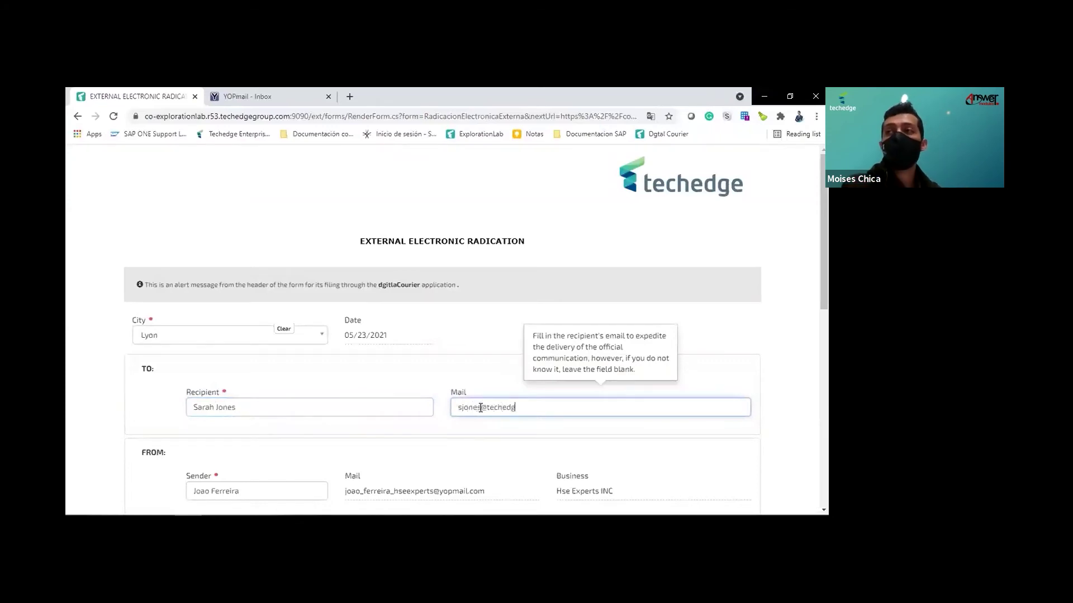
- Set the communication type to Official, subject 'Request C74634', and paste the observations text
scroll(479, 408, "down", 5)
left_click(352, 335)
left_click(306, 354)
left_click(290, 358)
type("Request C74634")
left_click(292, 433)
scroll(302, 391, "down", 4)
key("ctrl+v")
- Attach three files starting from the Demo file and send the communication
mouse_move(542, 395)
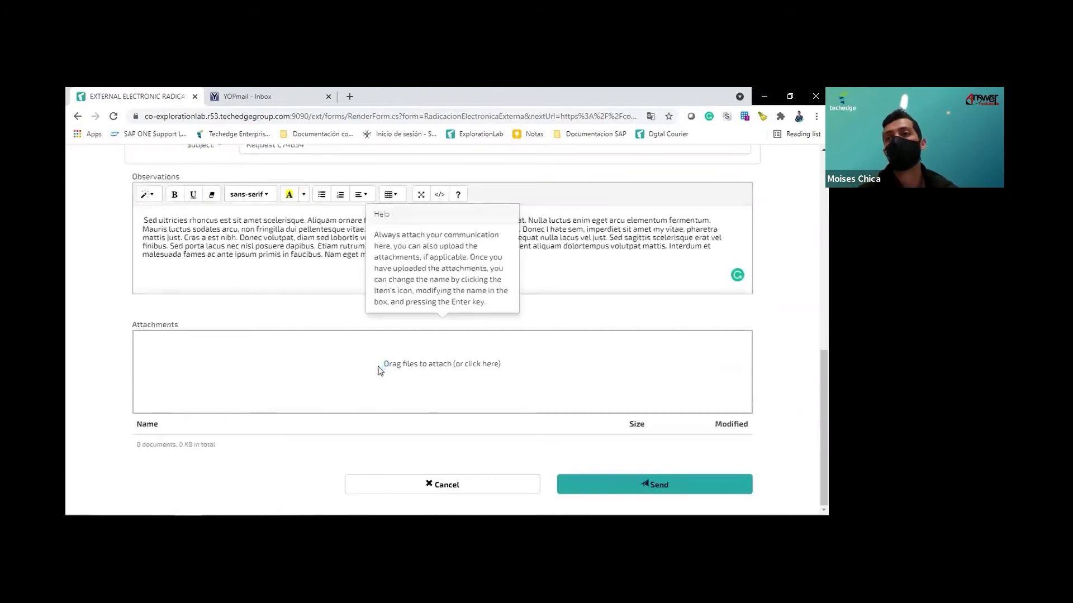
left_click(379, 370)
scroll(553, 357, "down", 3)
left_click(503, 394)
key("shift+Down")
key("shift+Down")
key("Return")
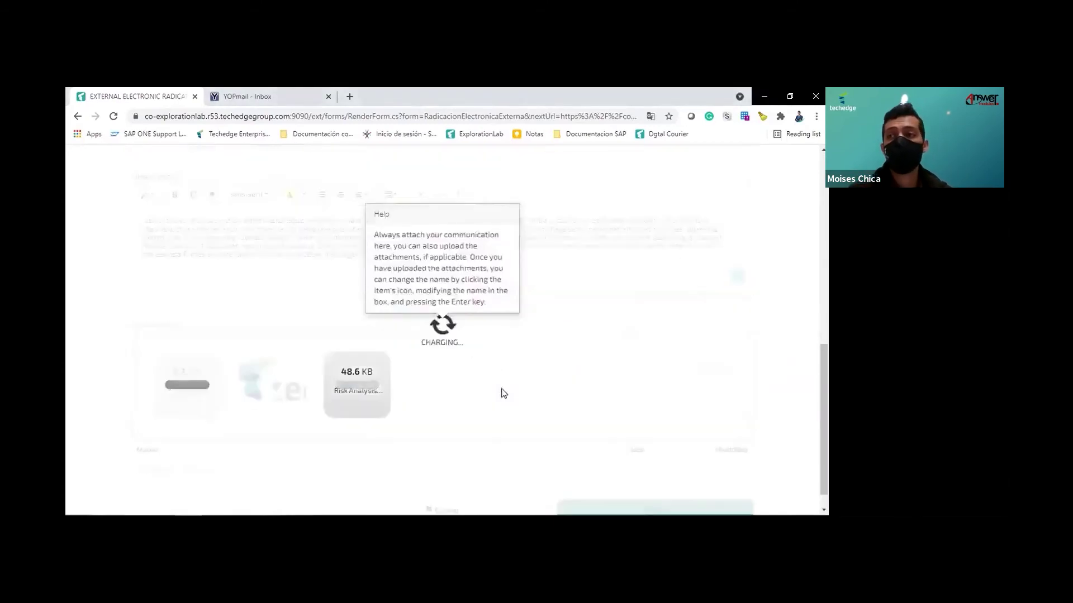
scroll(503, 390, "down", 1)
left_click(643, 483)
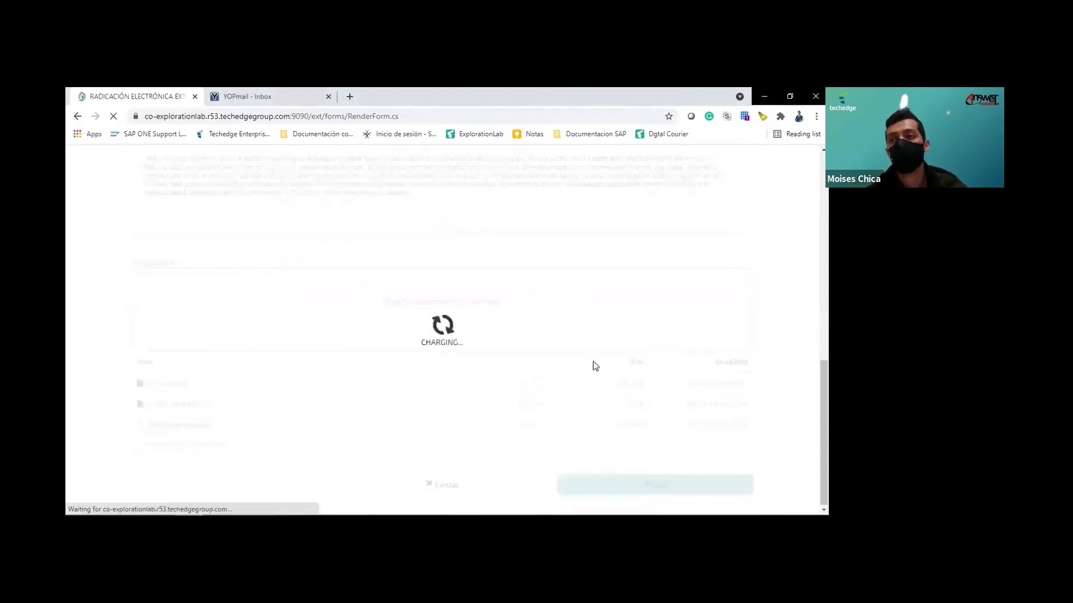
- Resend the communication after the unregistered-mail warning and return to the correspondence home page
left_click(477, 435)
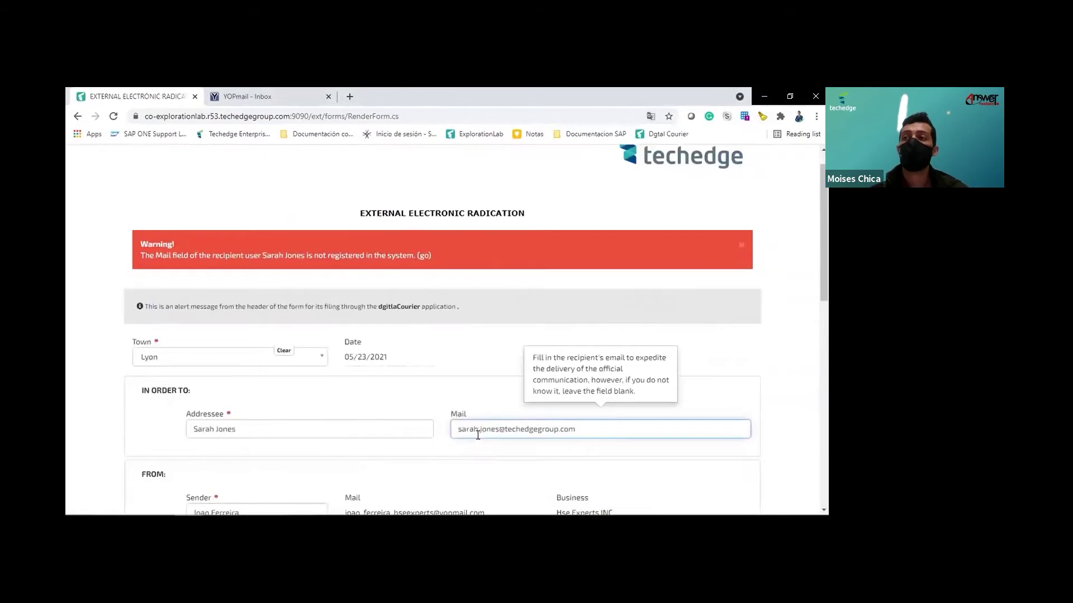
scroll(478, 437, "down", 10)
scroll(478, 439, "down", 2)
left_click(621, 486)
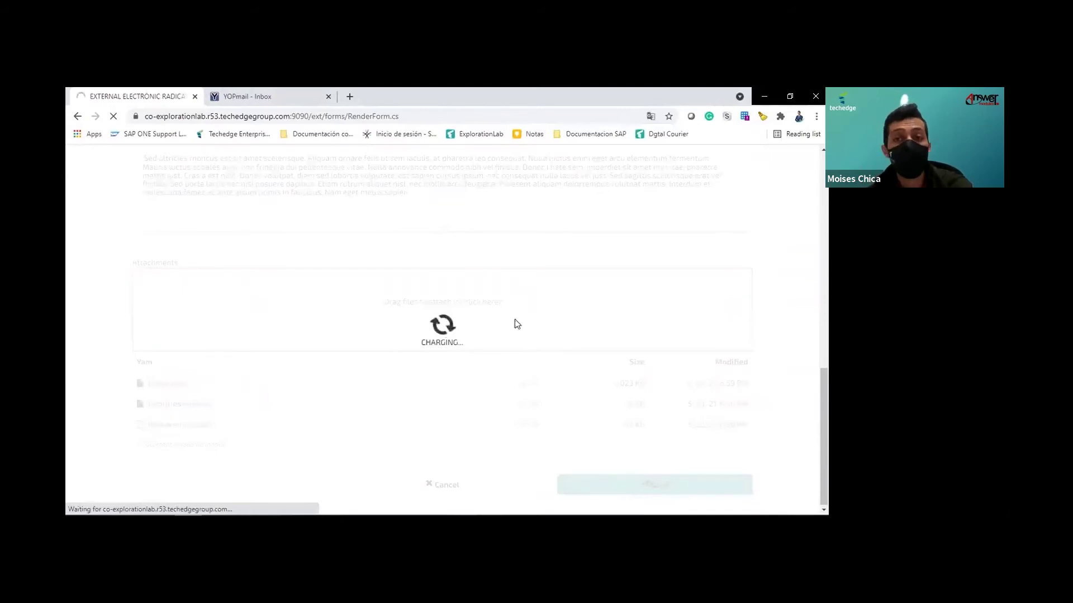
left_click(321, 280)
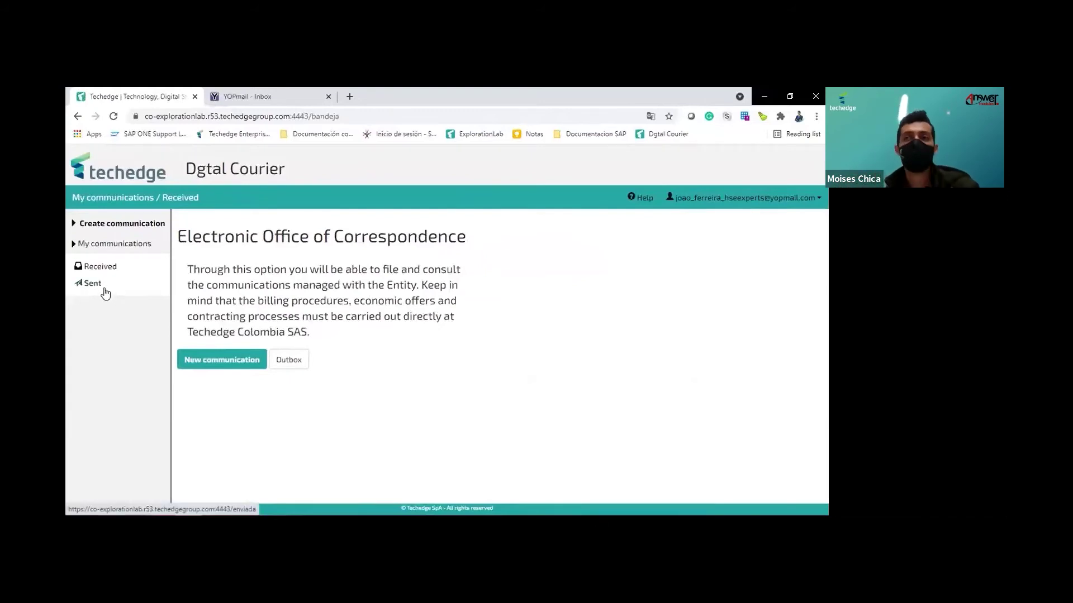
- Check the Sent communications list, then refresh the YOPmail inbox for the confirmation
left_click(105, 291)
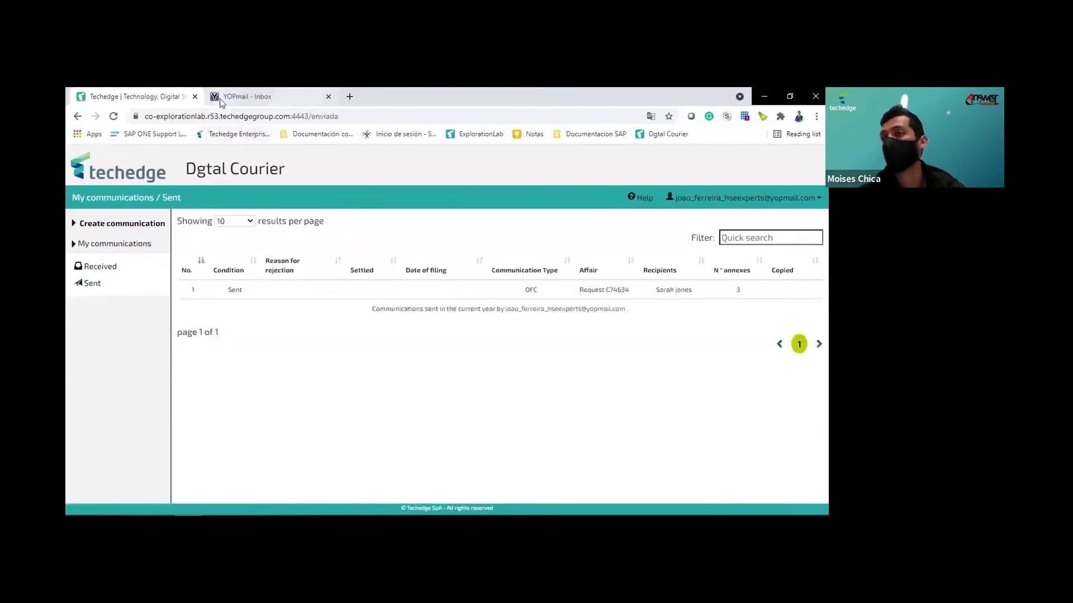
left_click(221, 100)
left_click(181, 207)
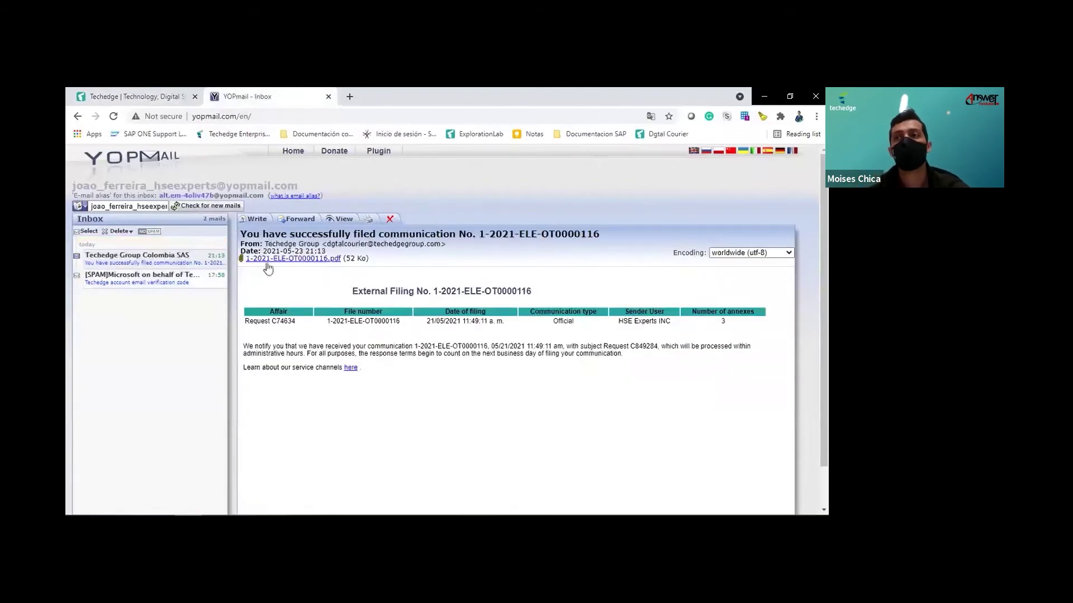
- Save and view the PDF filing receipt, then show the recipient's received assignments
left_click(313, 258)
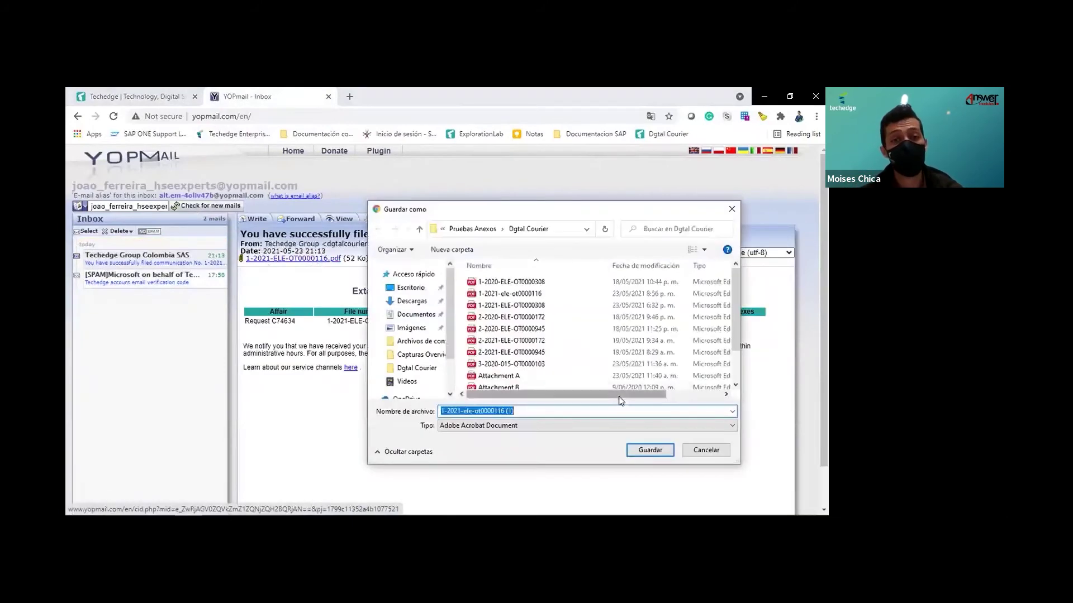
key("Return")
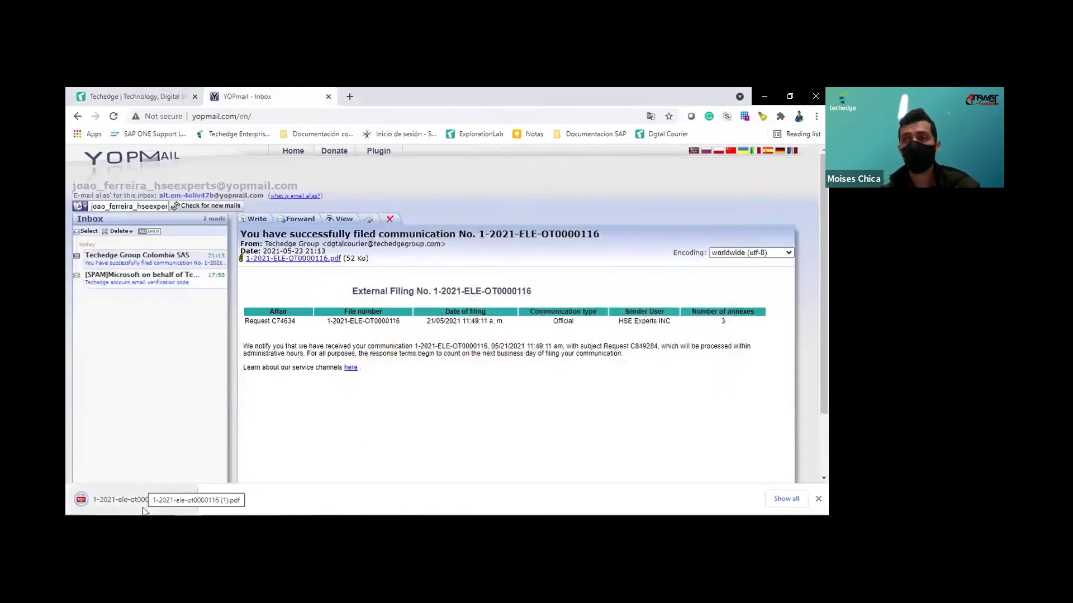
left_click(127, 500)
scroll(395, 411, "down", 3)
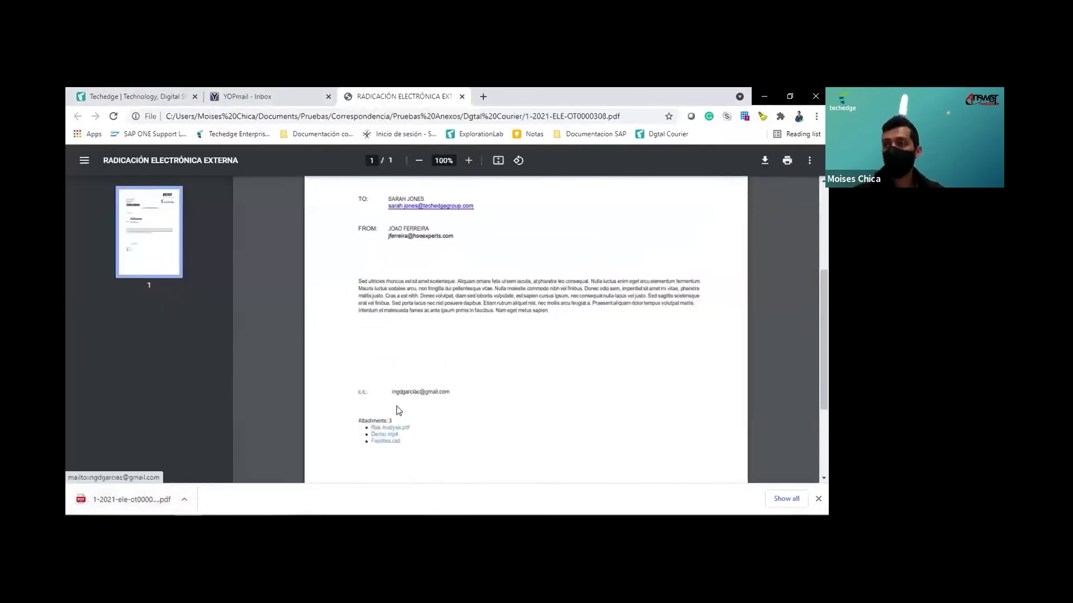
key("alt+Tab")
left_click(125, 265)
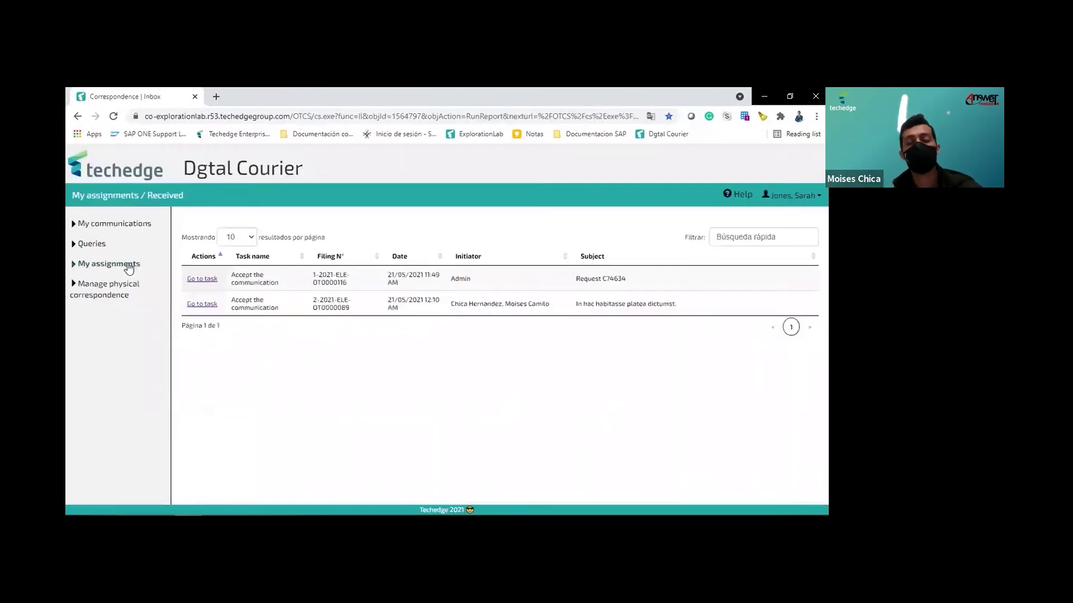
- Open the Request C74634 task and review its attachments folder
left_click(202, 279)
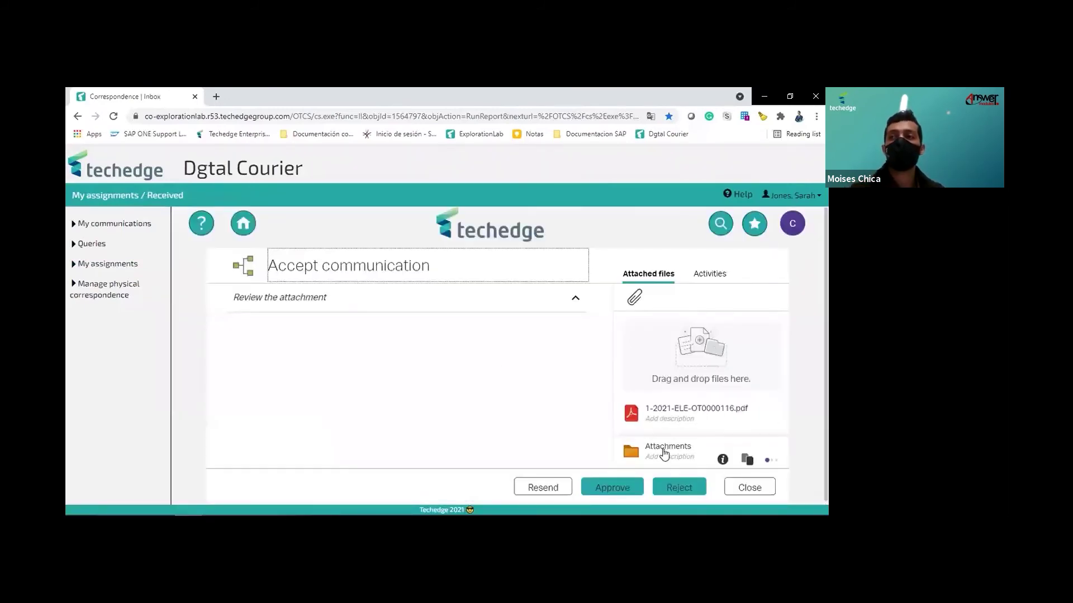
left_click(669, 448)
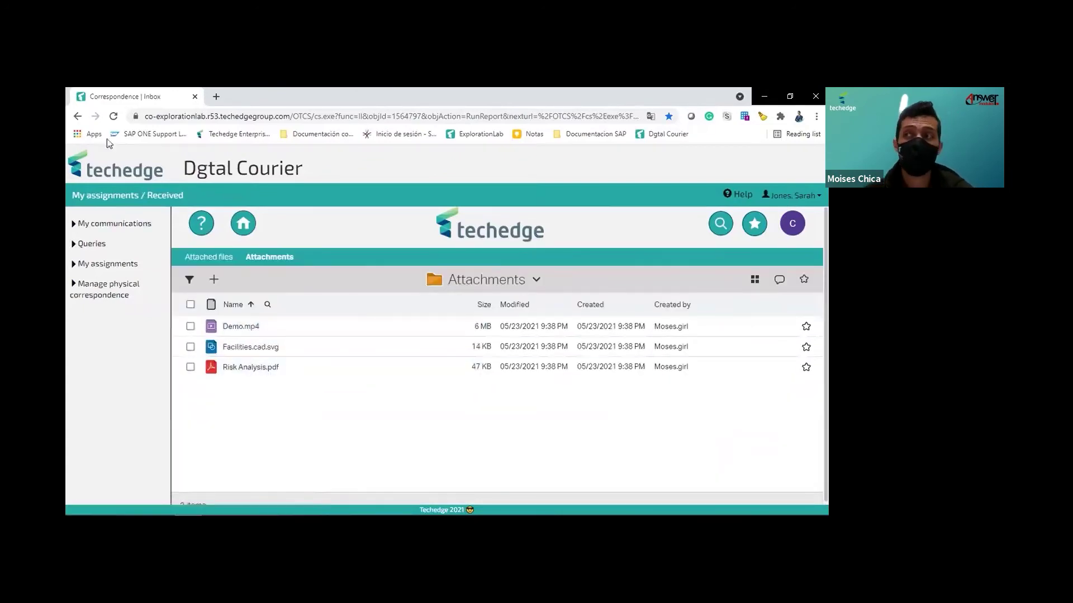
left_click(77, 117)
- Approve and send the Accept communication task, then advance the presentation to the Agenda slide
left_click(611, 486)
left_click(567, 457)
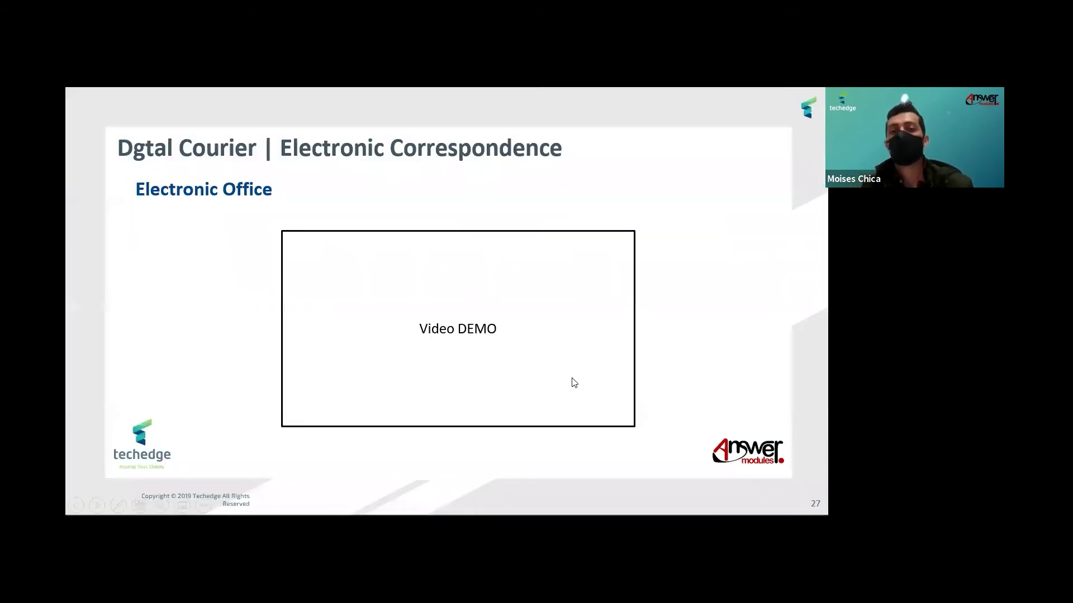
key("Right")
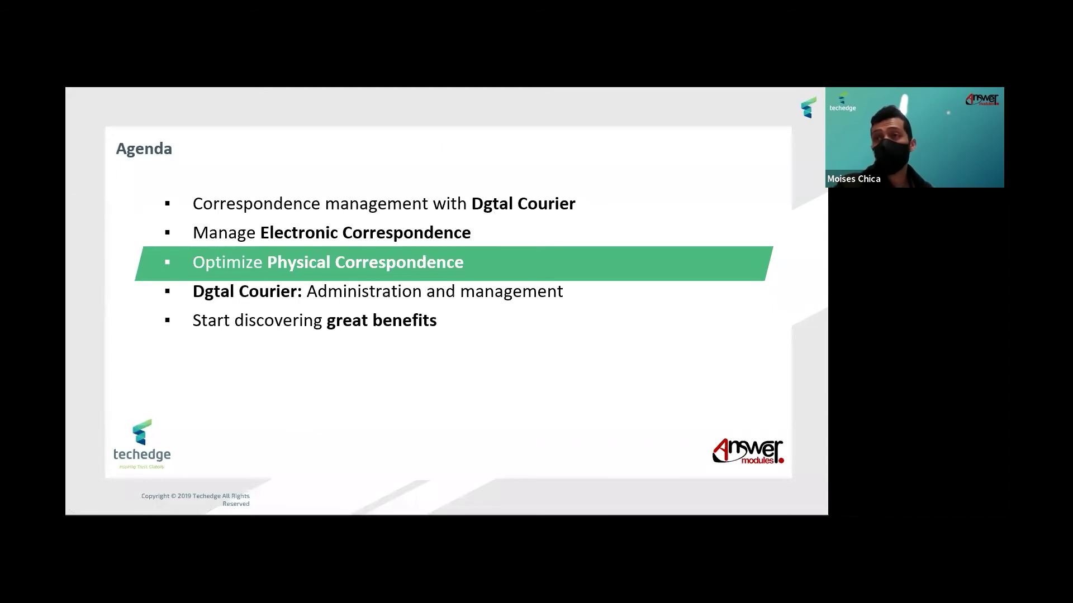